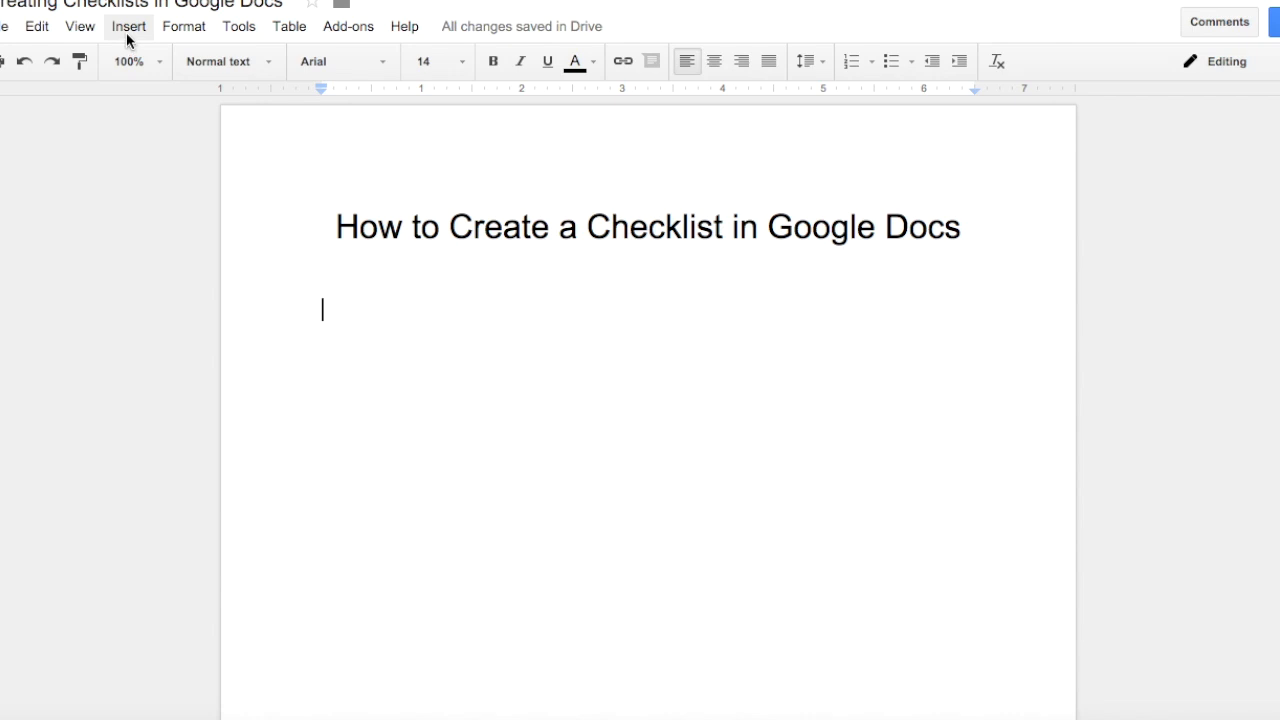
# Step: Insert a table with two columns and one row below the title, and narrow its first column to checkbox width
pyautogui.moveTo(237, 174)
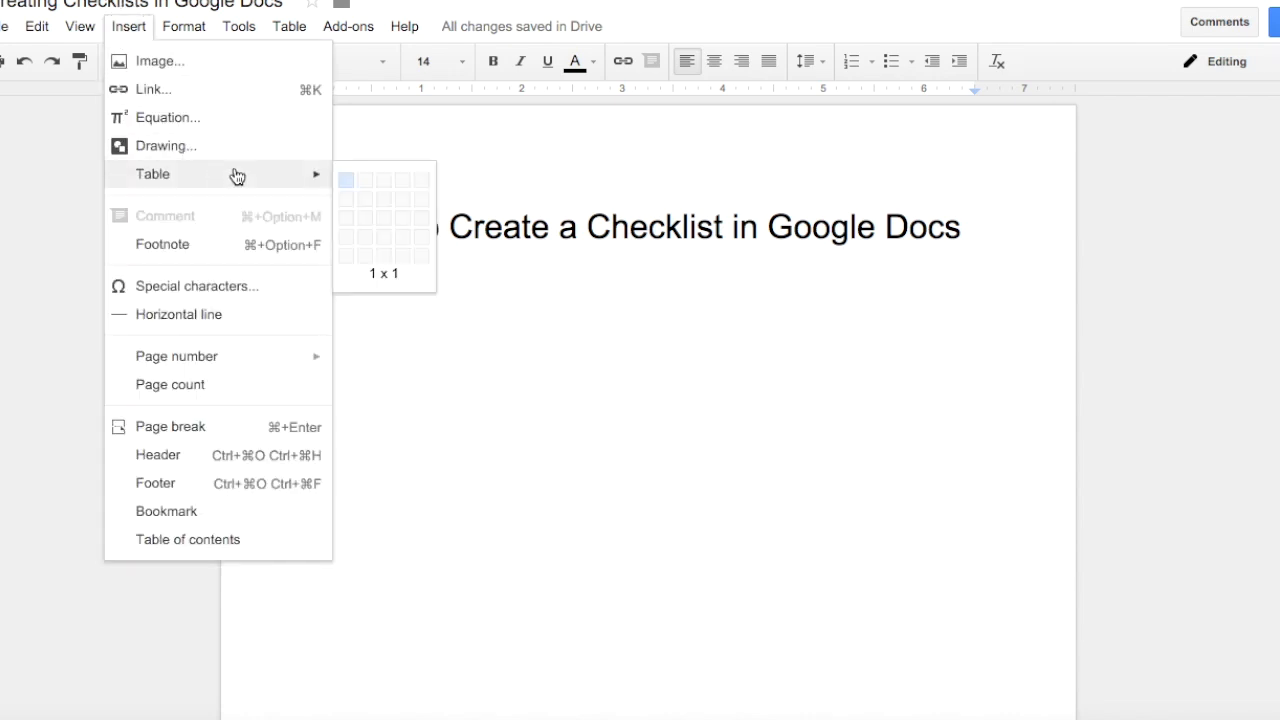
pyautogui.click(363, 181)
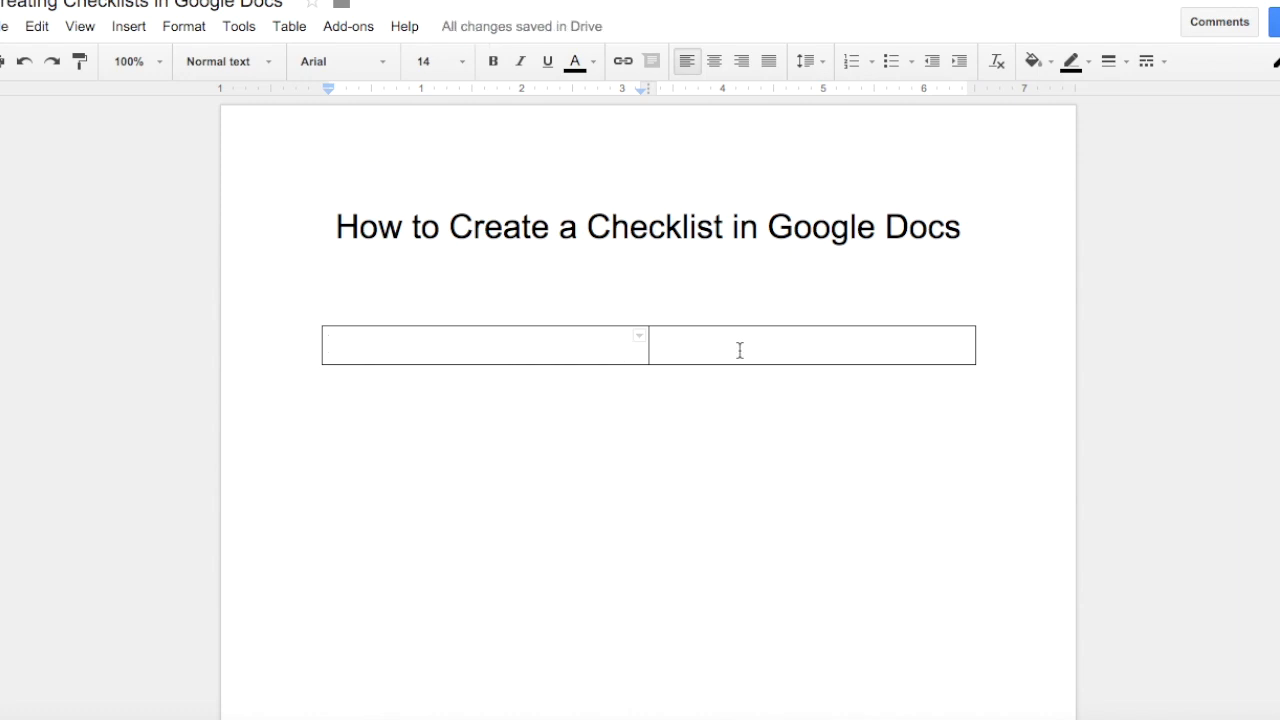
pyautogui.click(646, 349)
pyautogui.moveTo(646, 349); pyautogui.dragTo(368, 349)
pyautogui.click(366, 346)
pyautogui.moveTo(367, 345); pyautogui.dragTo(364, 345)
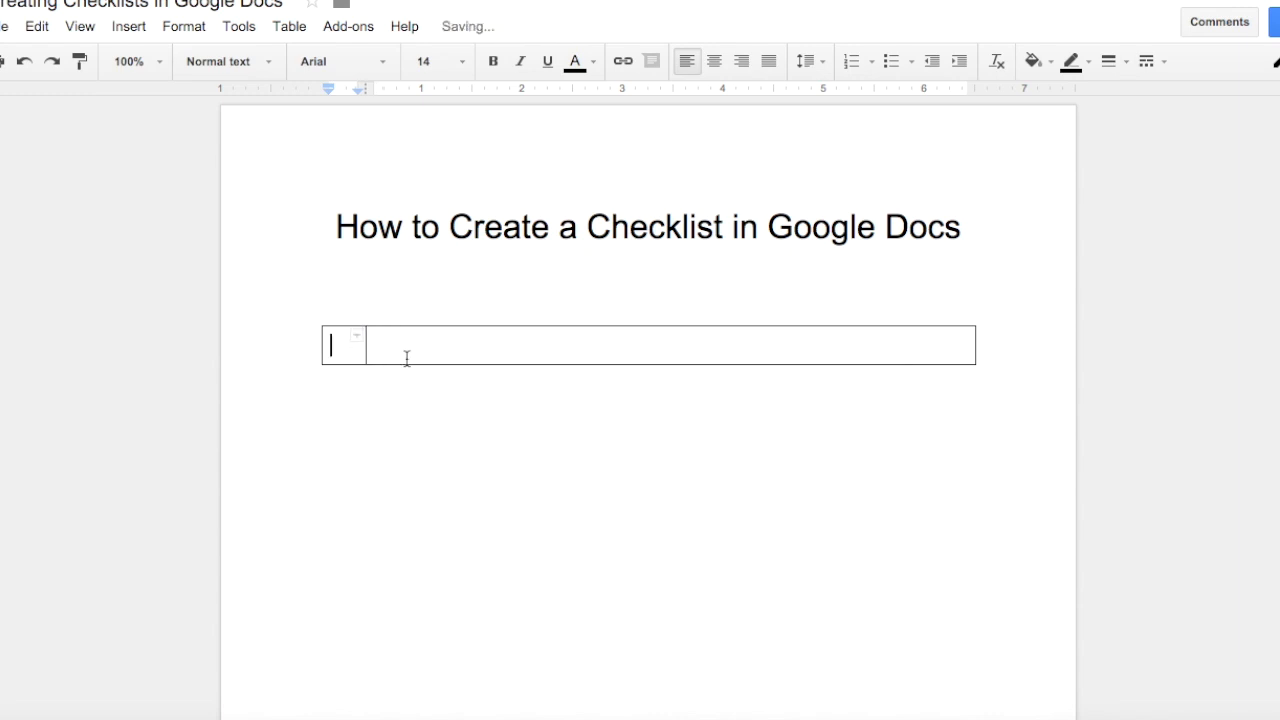
# Step: Enter "Step 1: Open a New Google Doc" in the table's wide second cell
pyautogui.click(416, 344)
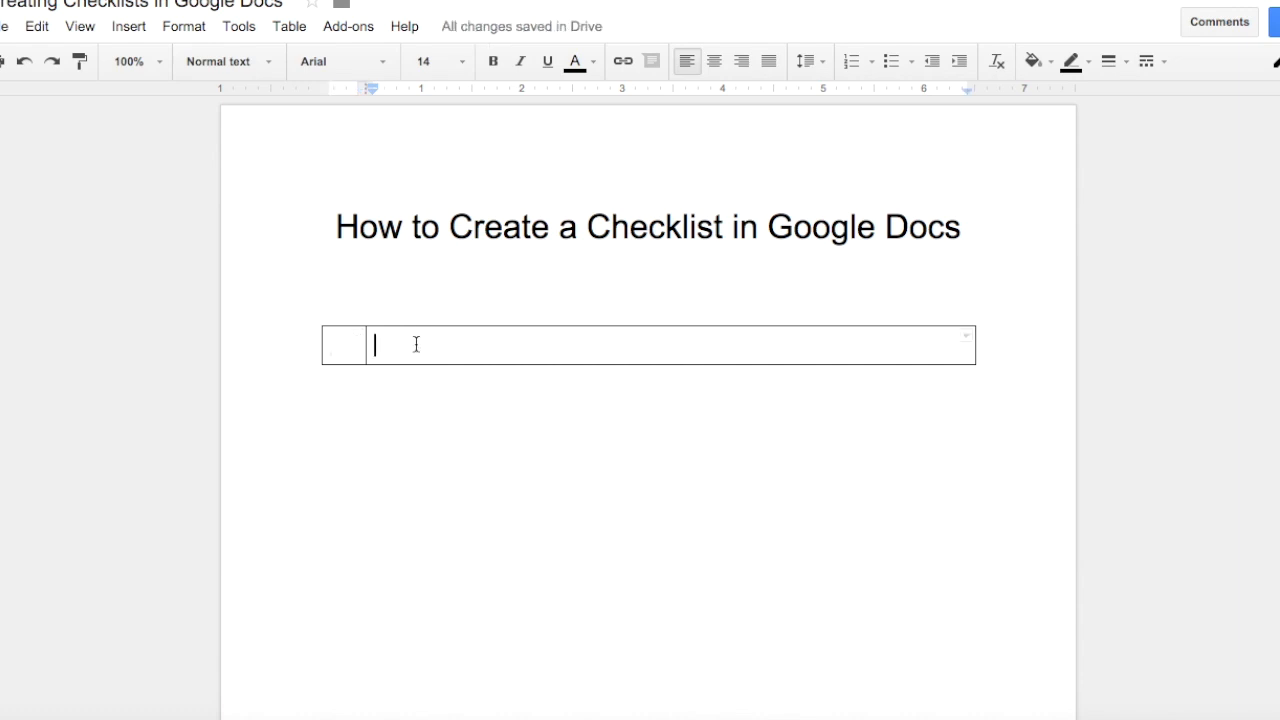
pyautogui.write('Step')
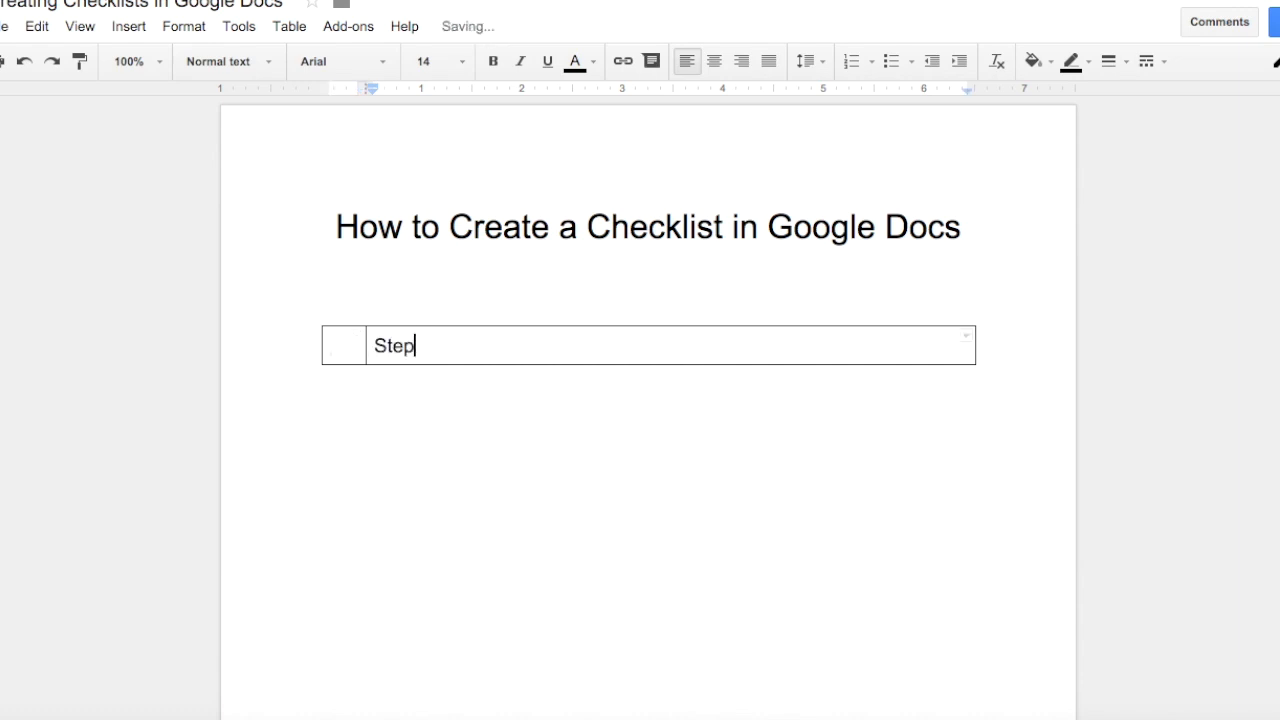
pyautogui.write(' 1: Open a New')
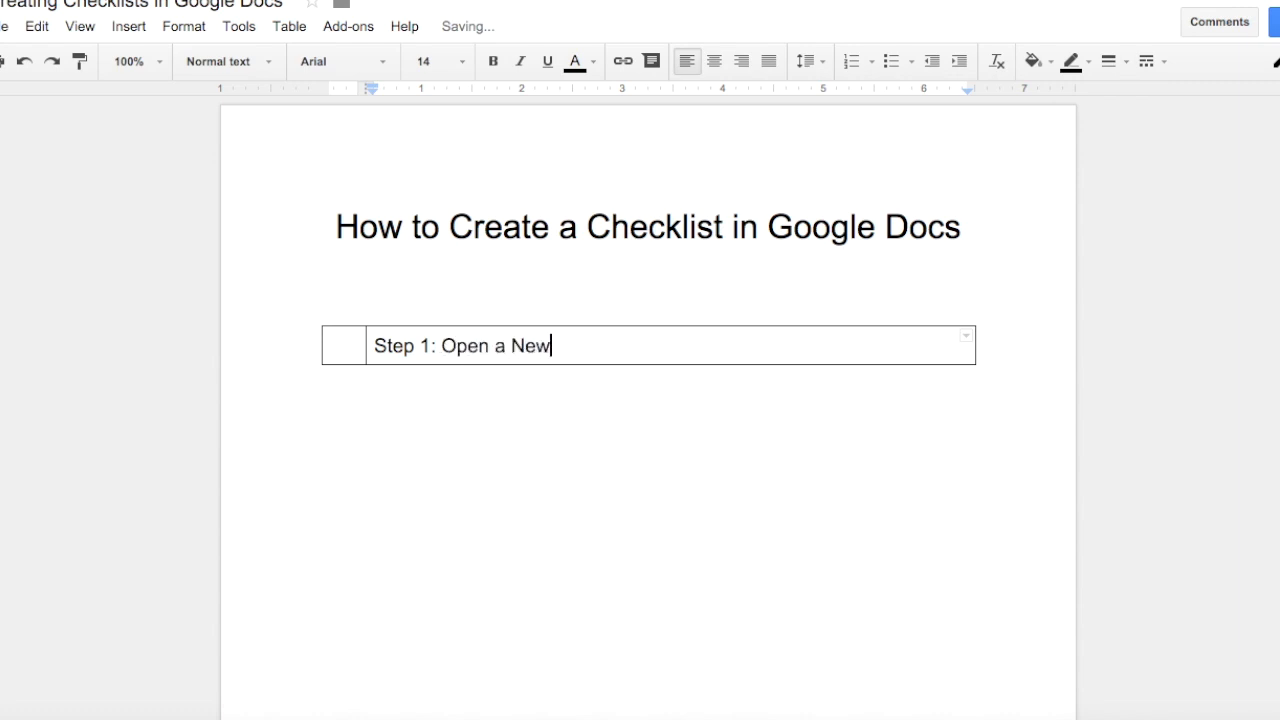
pyautogui.write(' Google Doc')
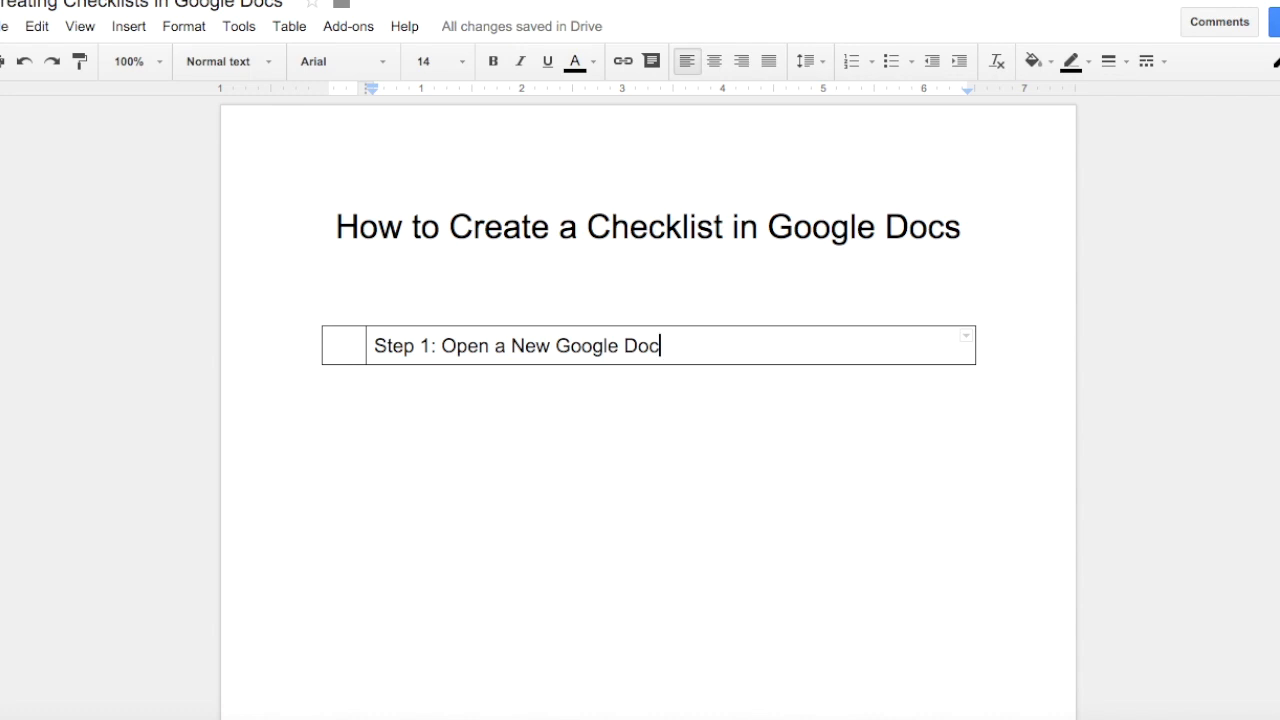
pyautogui.press('Return')
pyautogui.write('dfldk')
pyautogui.press('Return')
pyautogui.write('ldfdlf')
pyautogui.press('Return')
pyautogui.write('ldkjflkd')
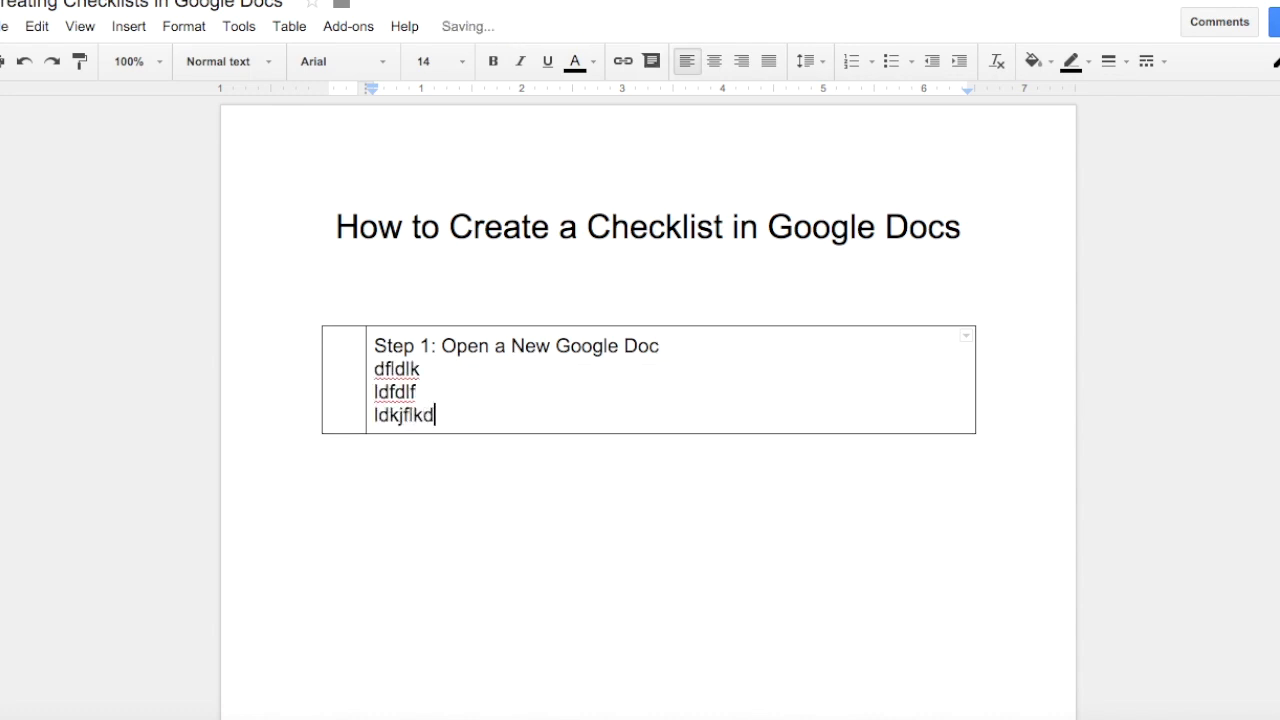
pyautogui.press('BackSpace')
pyautogui.press('BackSpace')
pyautogui.press('BackSpace')
pyautogui.press('BackSpace')
pyautogui.press('BackSpace')
pyautogui.press('BackSpace')
pyautogui.press('BackSpace')
pyautogui.press('BackSpace')
pyautogui.press('BackSpace')
pyautogui.press('BackSpace')
pyautogui.press('BackSpace')
pyautogui.press('BackSpace')
pyautogui.press('BackSpace')
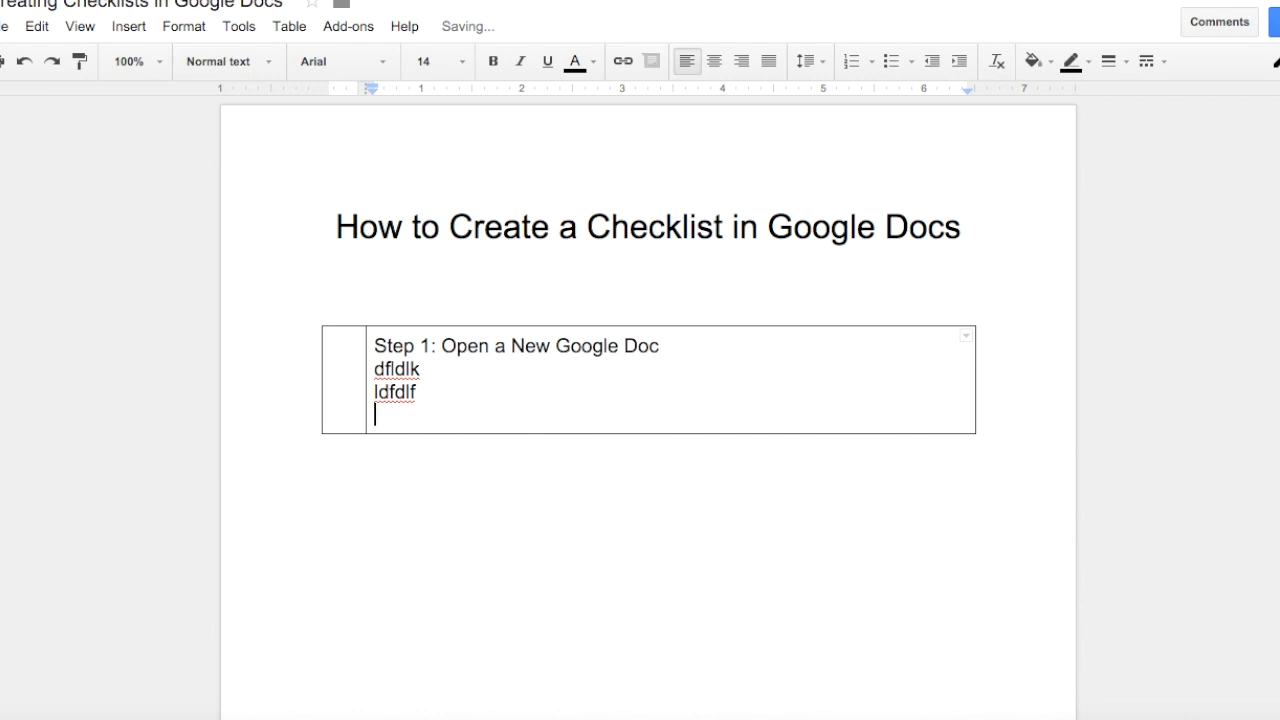
pyautogui.press('BackSpace')
pyautogui.press('BackSpace')
pyautogui.press('BackSpace')
pyautogui.press('BackSpace')
pyautogui.press('BackSpace')
pyautogui.press('BackSpace')
pyautogui.press('BackSpace')
pyautogui.press('BackSpace')
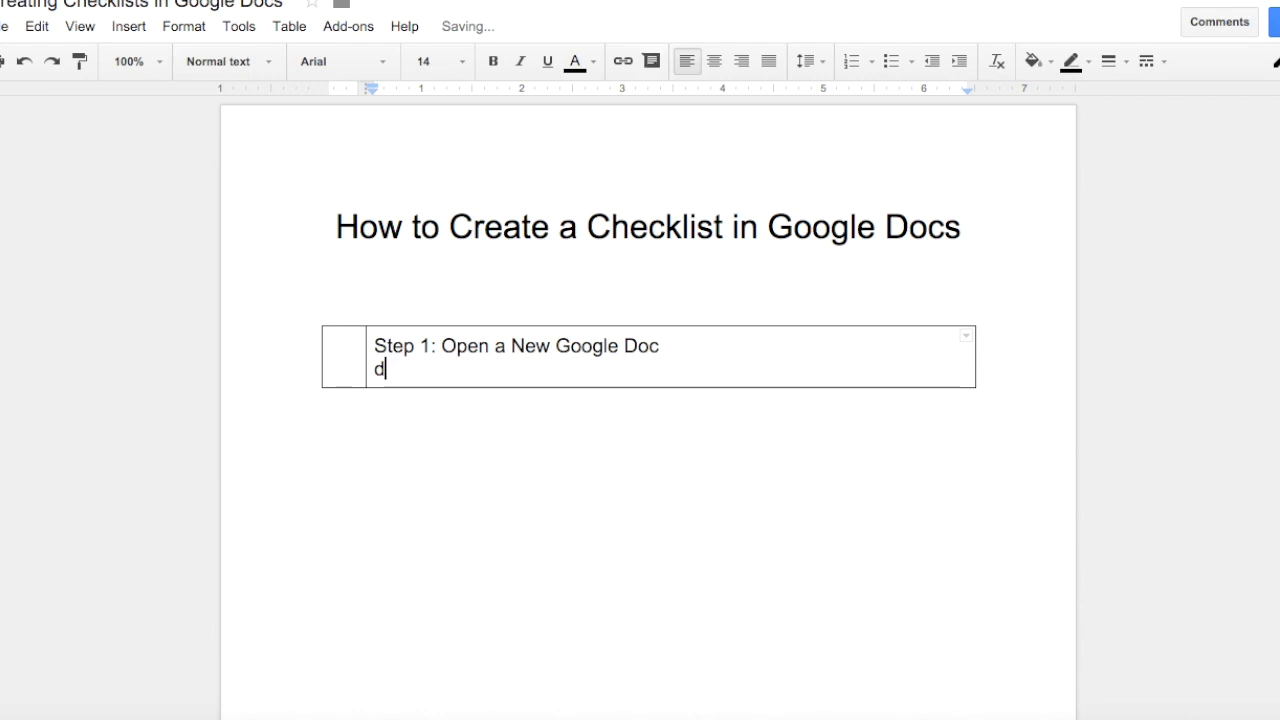
pyautogui.press('BackSpace')
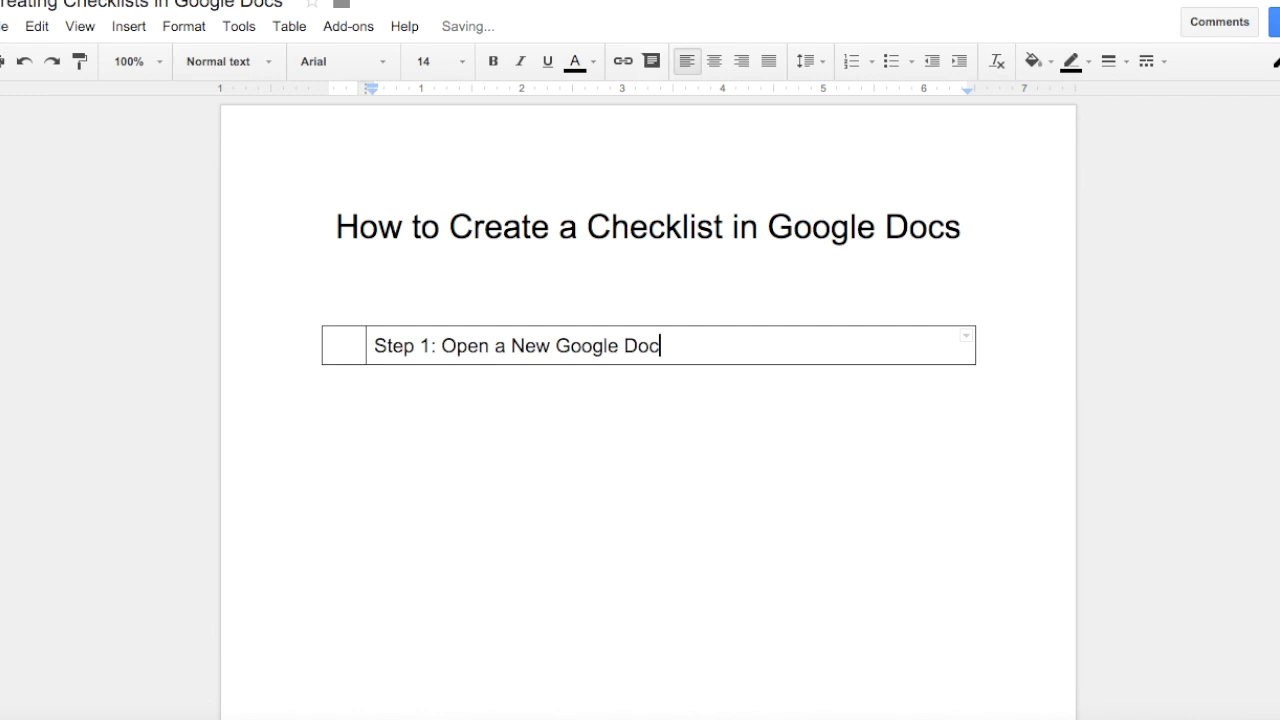
# Step: Add an indented bullet below the table reading "Log into Google Drive and click on “NEW” and select Google Doc."
pyautogui.click(357, 381)
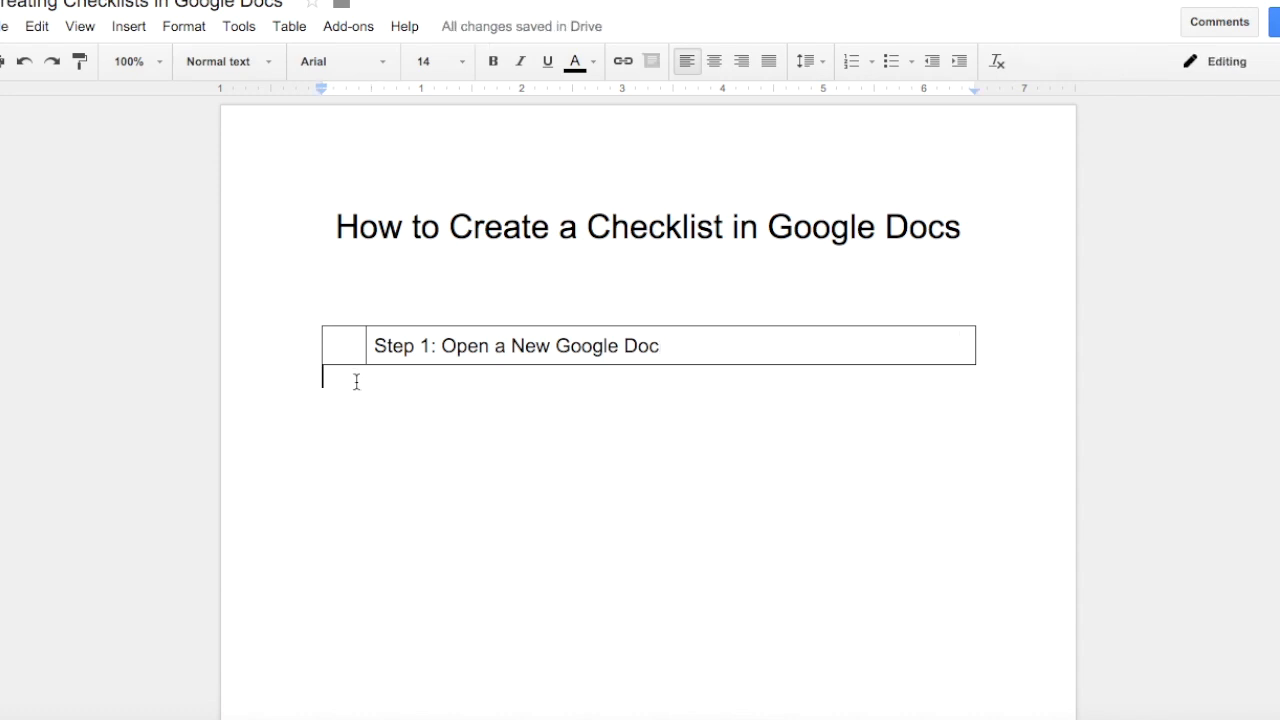
pyautogui.click(891, 62)
pyautogui.press('Tab')
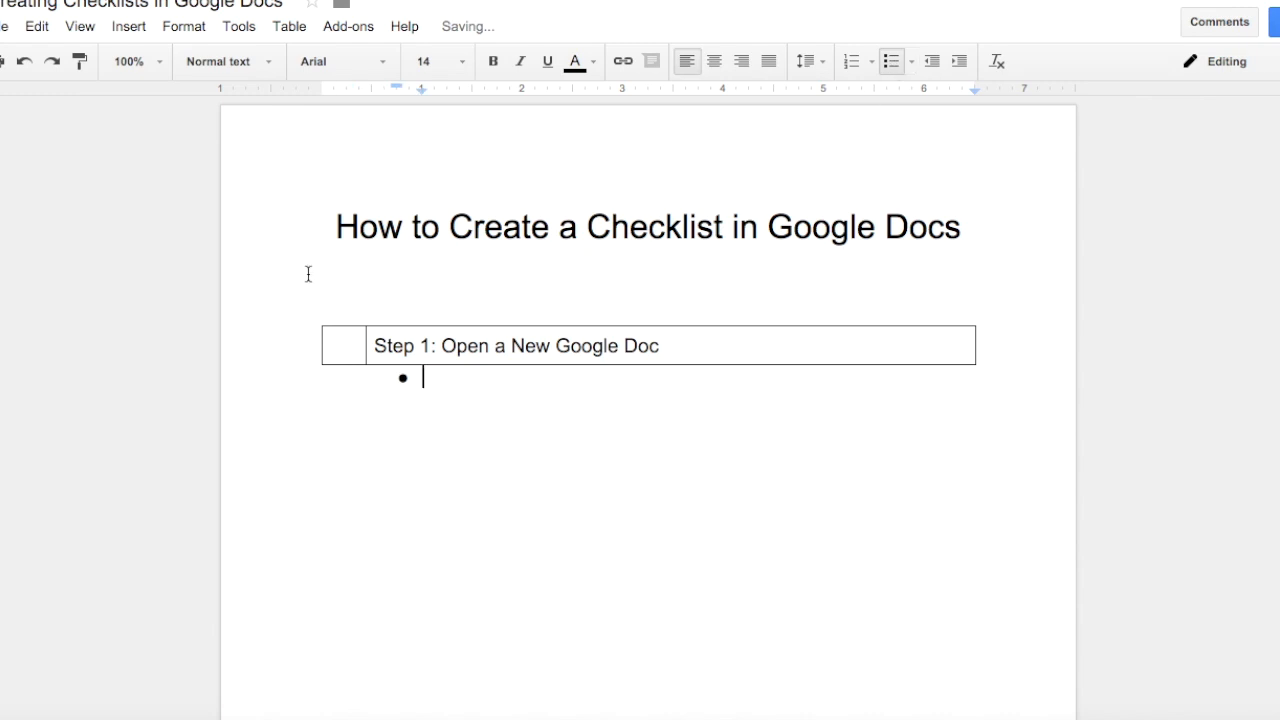
pyautogui.write('Op')
pyautogui.press('BackSpace')
pyautogui.press('BackSpace')
pyautogui.write('Log into ')
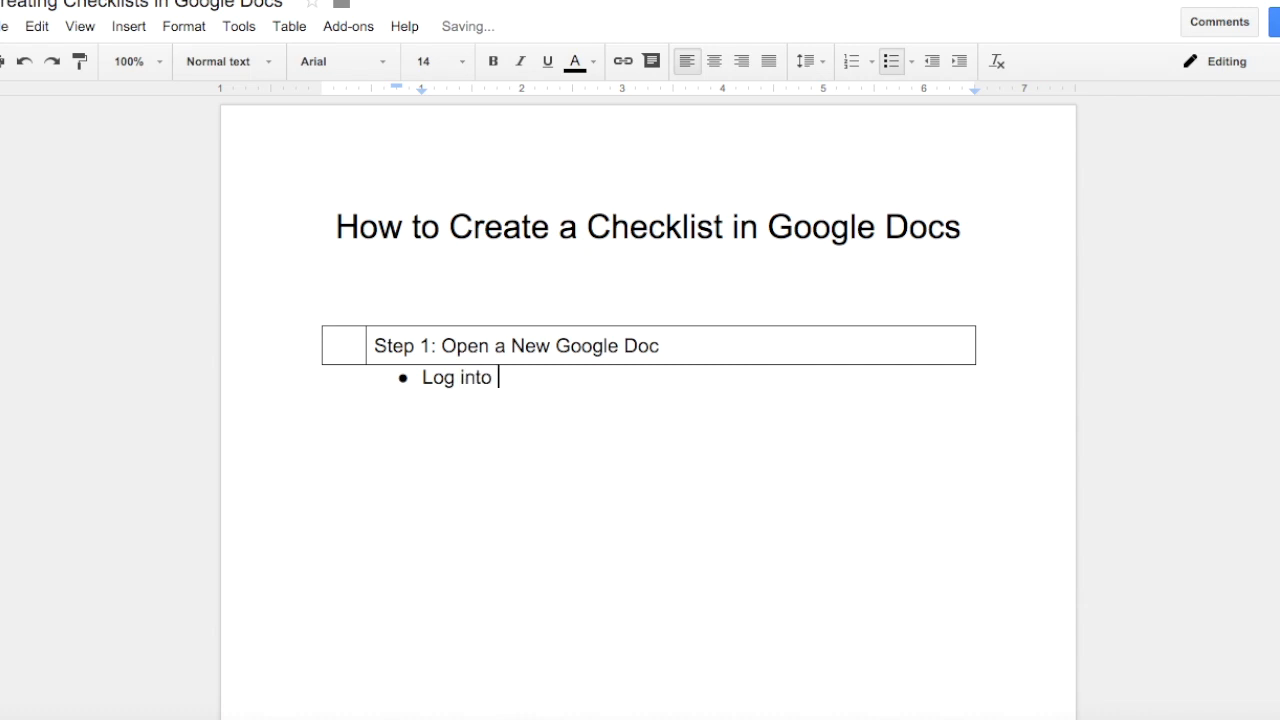
pyautogui.write('Google Drive and ')
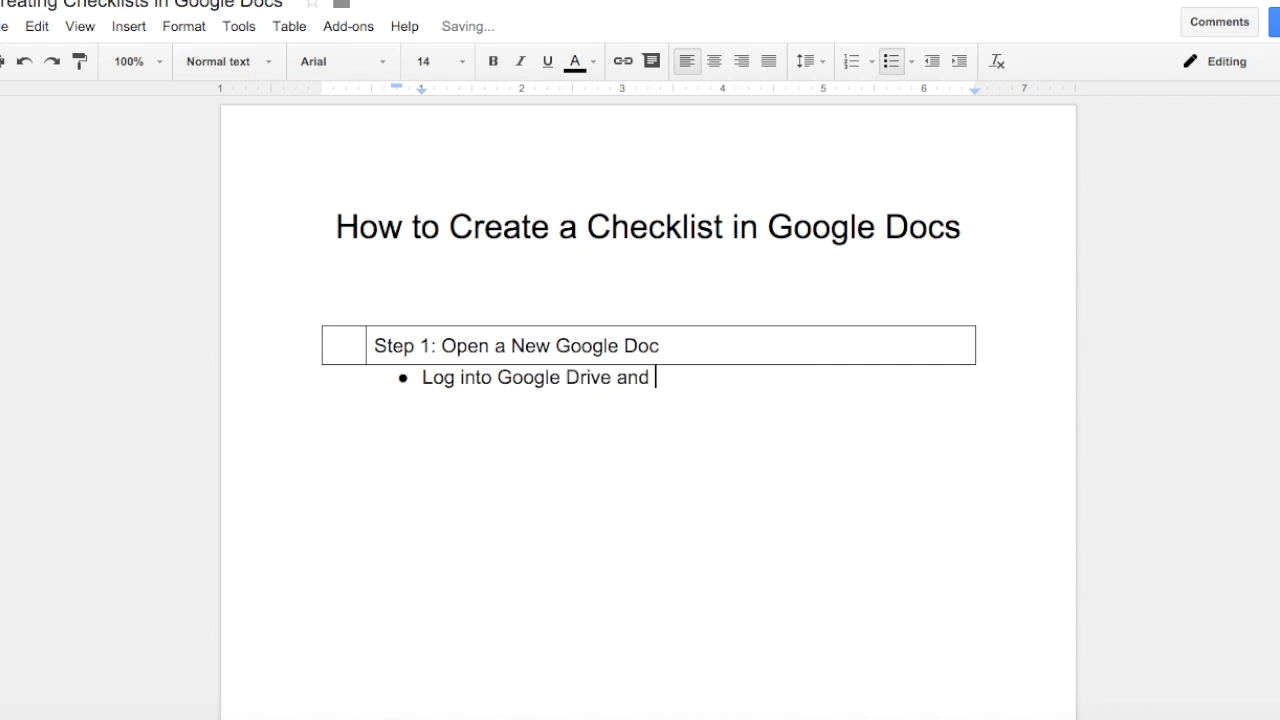
pyautogui.write('click on N')
pyautogui.press('BackSpace')
pyautogui.write('"NE')
pyautogui.press('BackSpace')
pyautogui.write('E')
pyautogui.write('W" and selc')
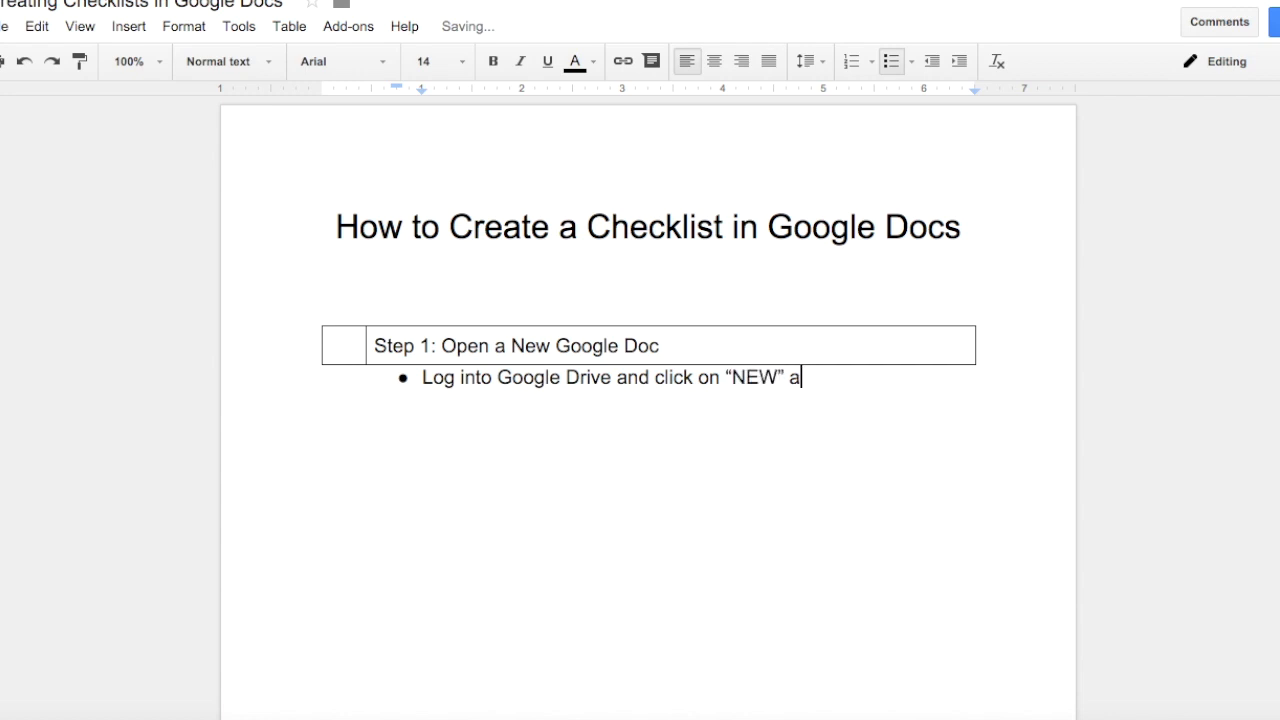
pyautogui.press('BackSpace')
pyautogui.write('el')
pyautogui.press('BackSpace')
pyautogui.write('ct ')
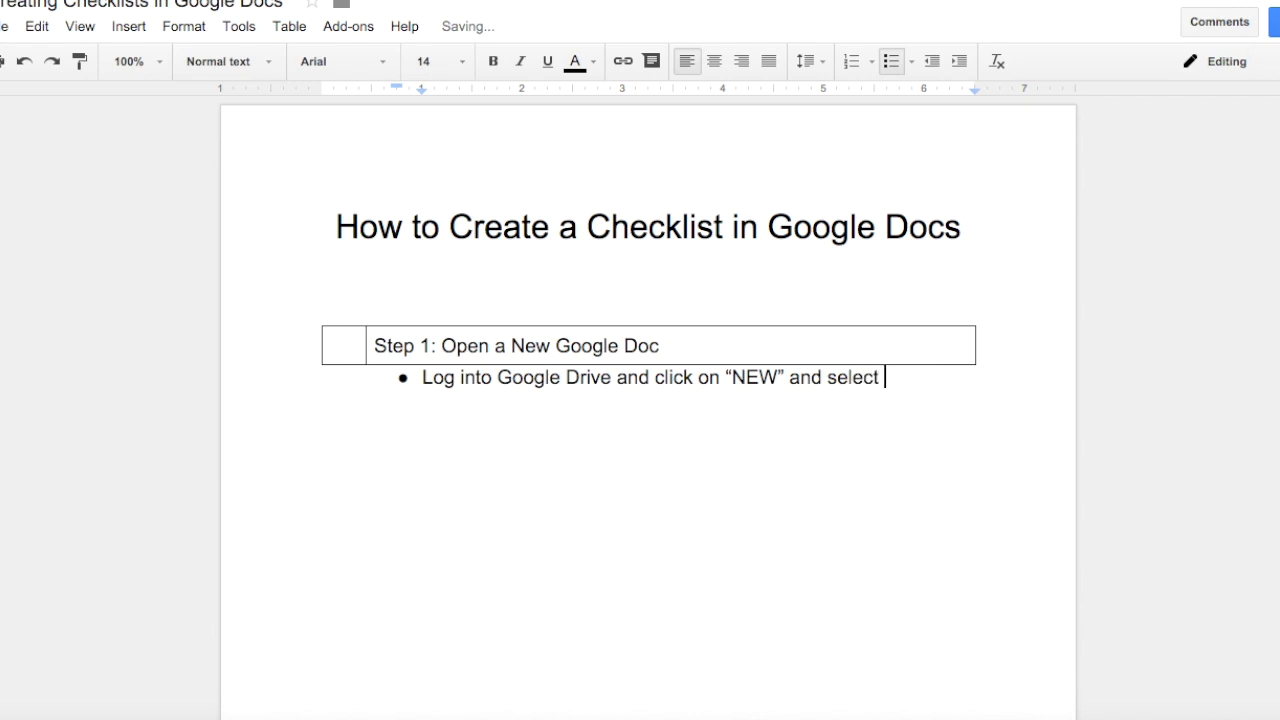
pyautogui.write('Google Doc.')
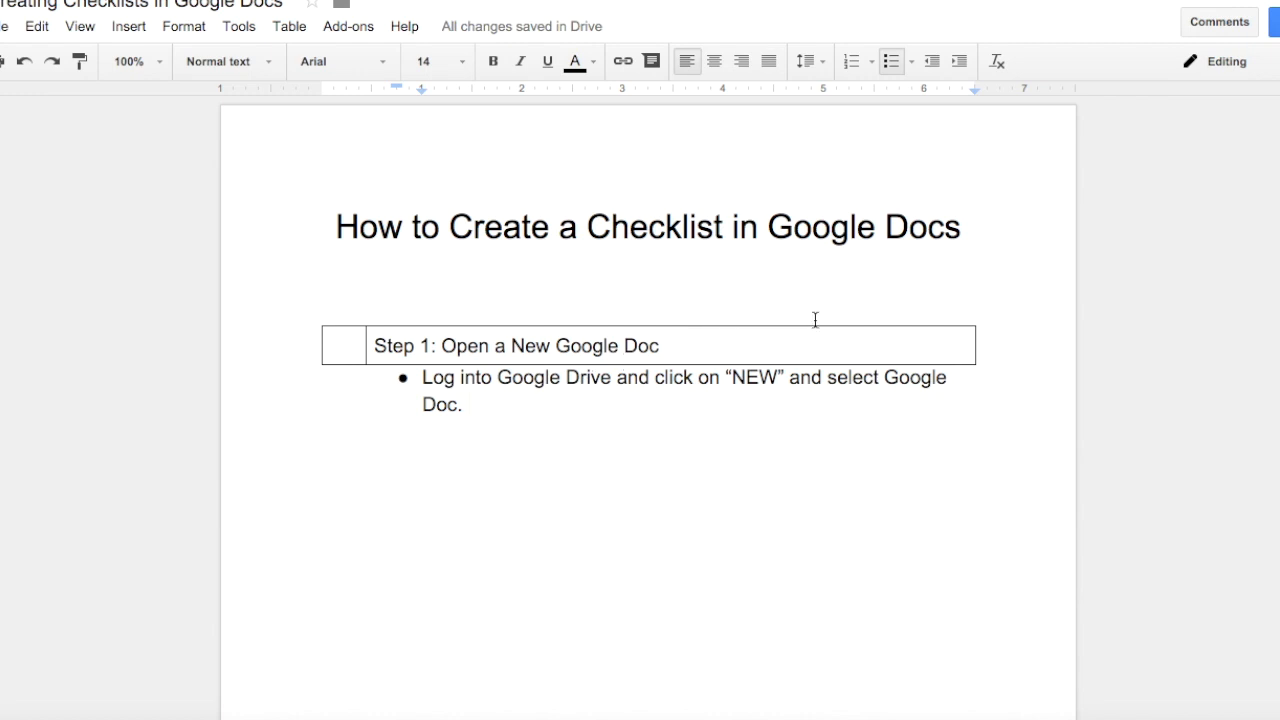
# Step: Set the border color of the table cell containing the Step 1 text to white
pyautogui.click(695, 346)
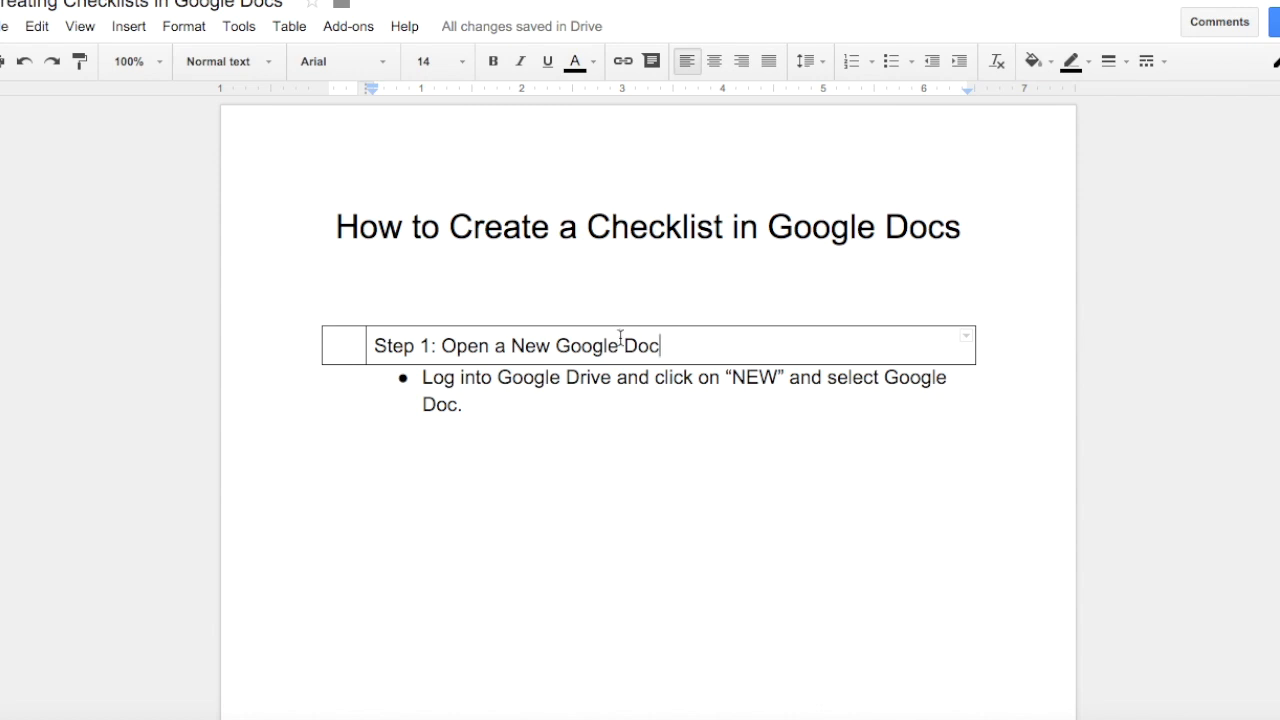
pyautogui.click(1085, 63)
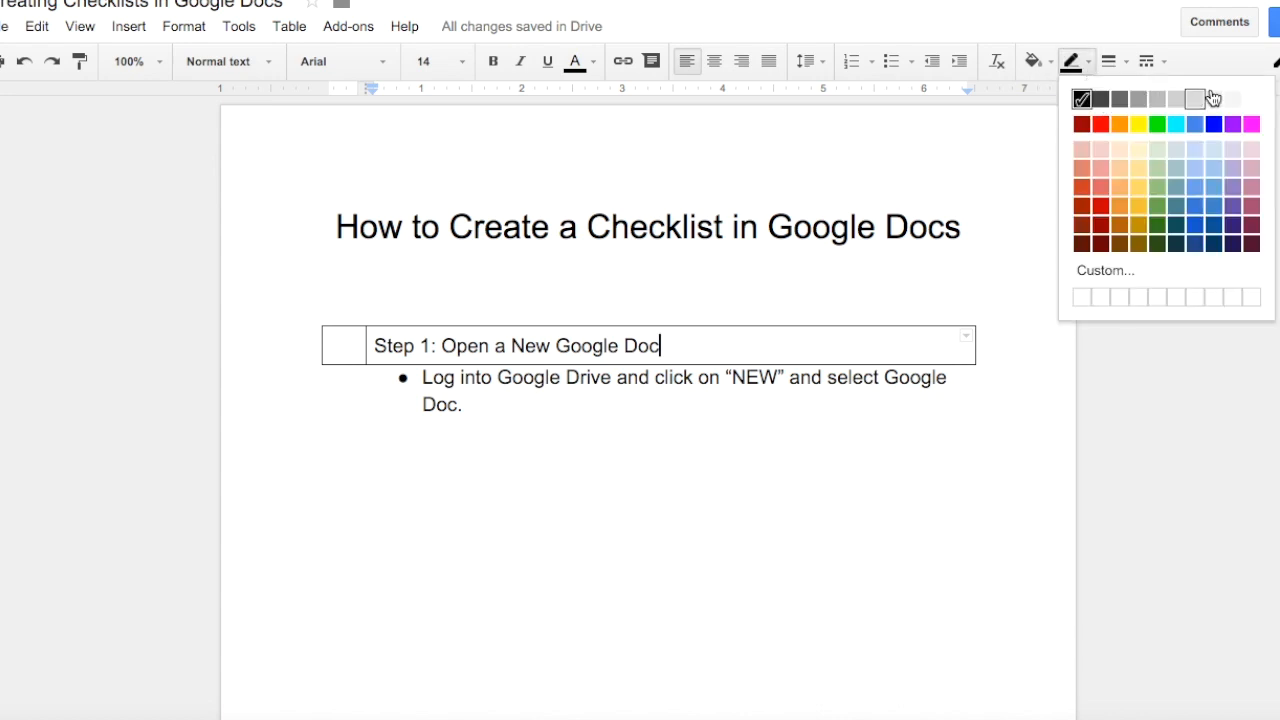
pyautogui.click(1251, 99)
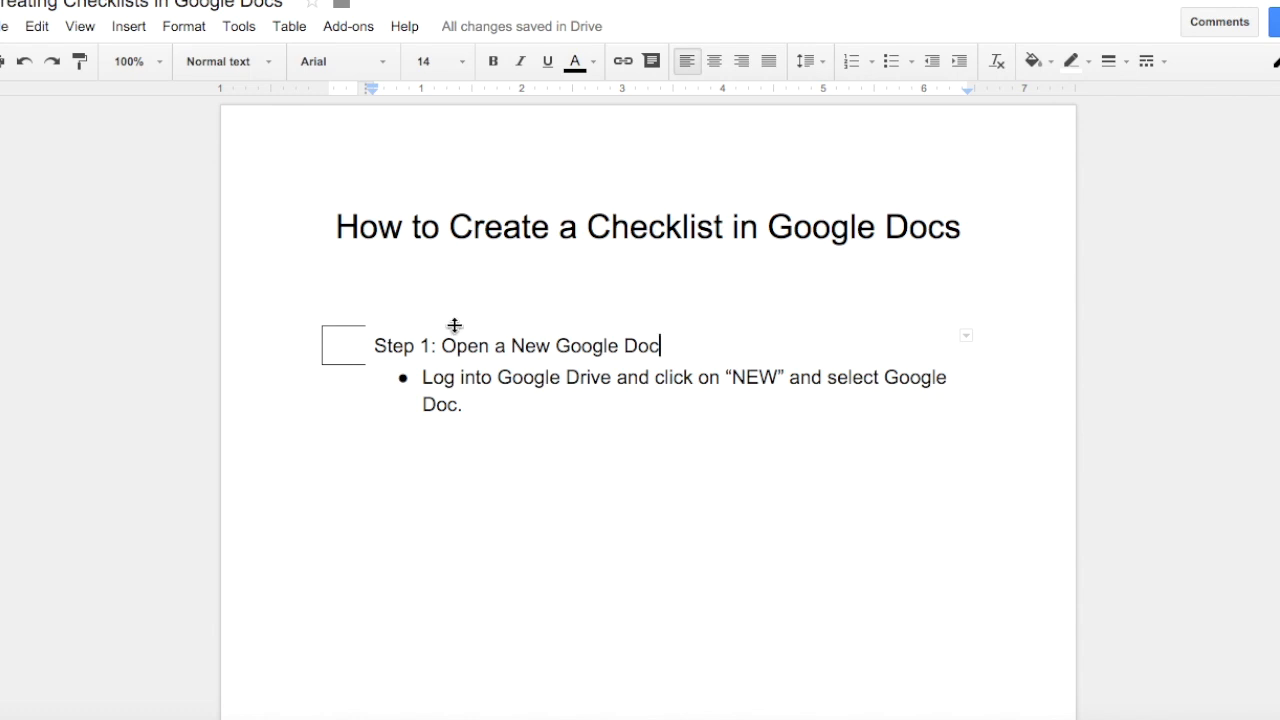
# Step: Set the border color of the small empty cell beside Step 1 to black so it forms a complete box
pyautogui.click(337, 344)
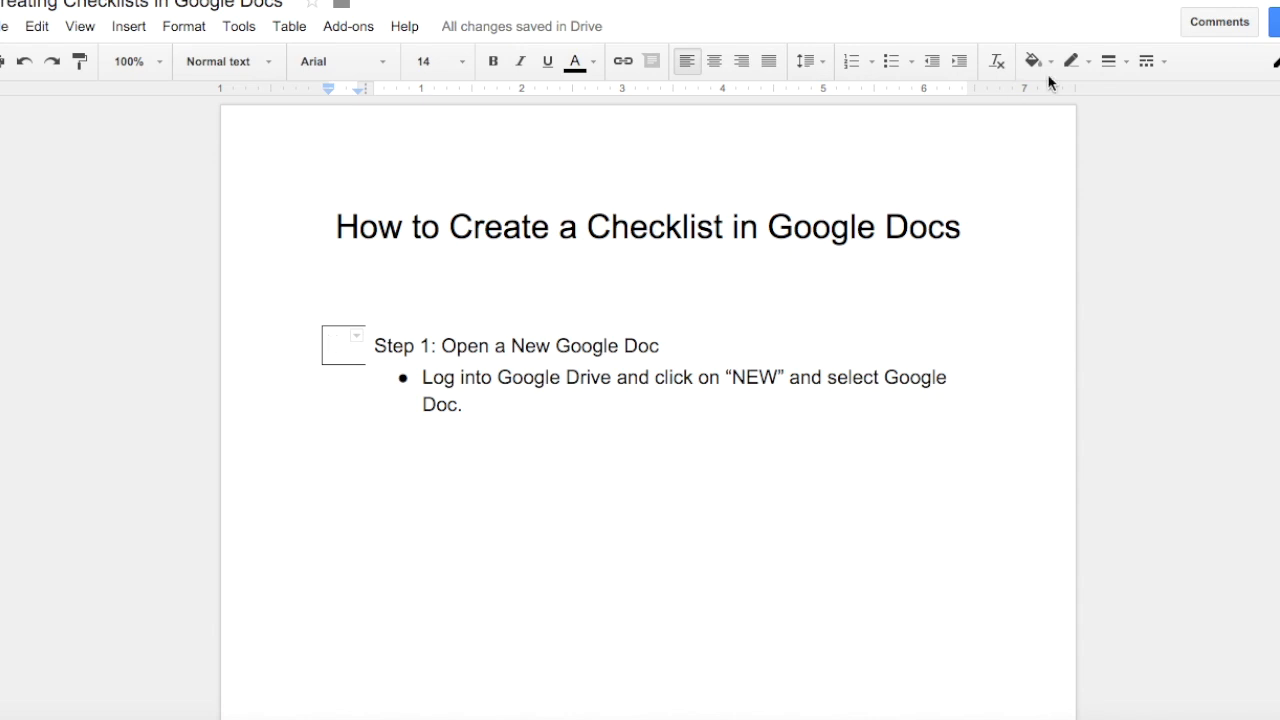
pyautogui.click(1085, 62)
pyautogui.click(1081, 99)
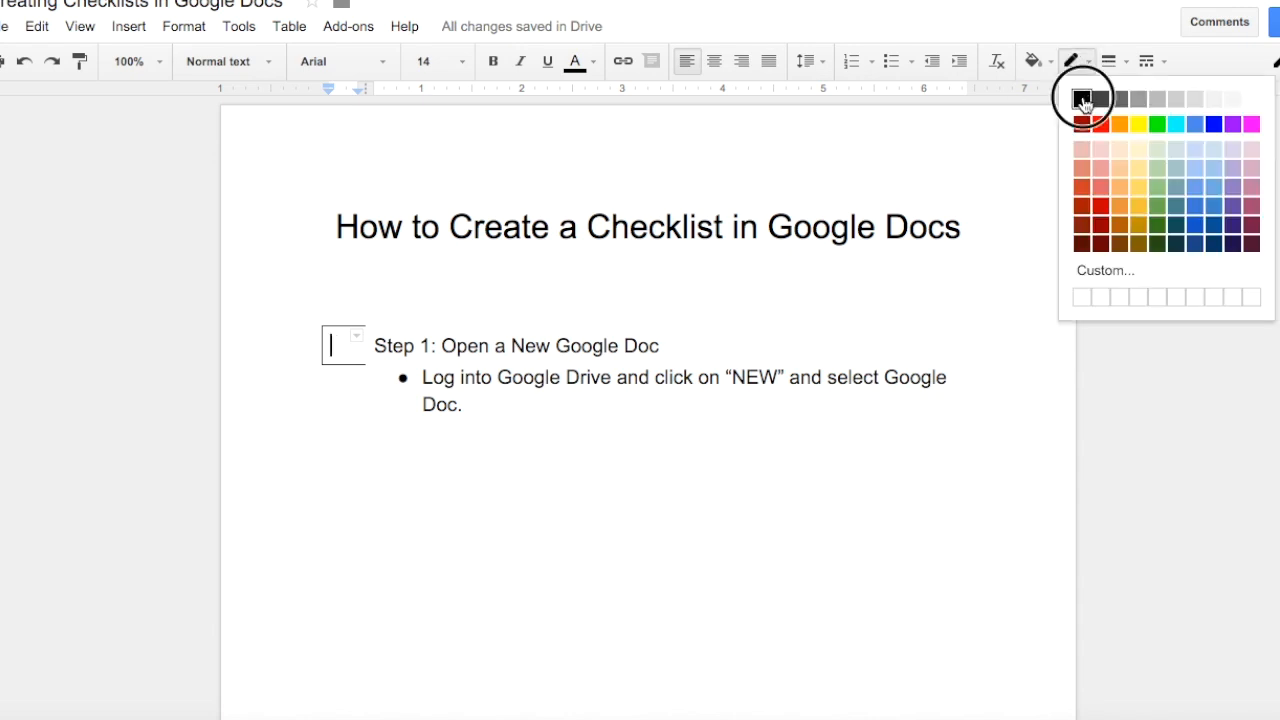
pyautogui.click(490, 483)
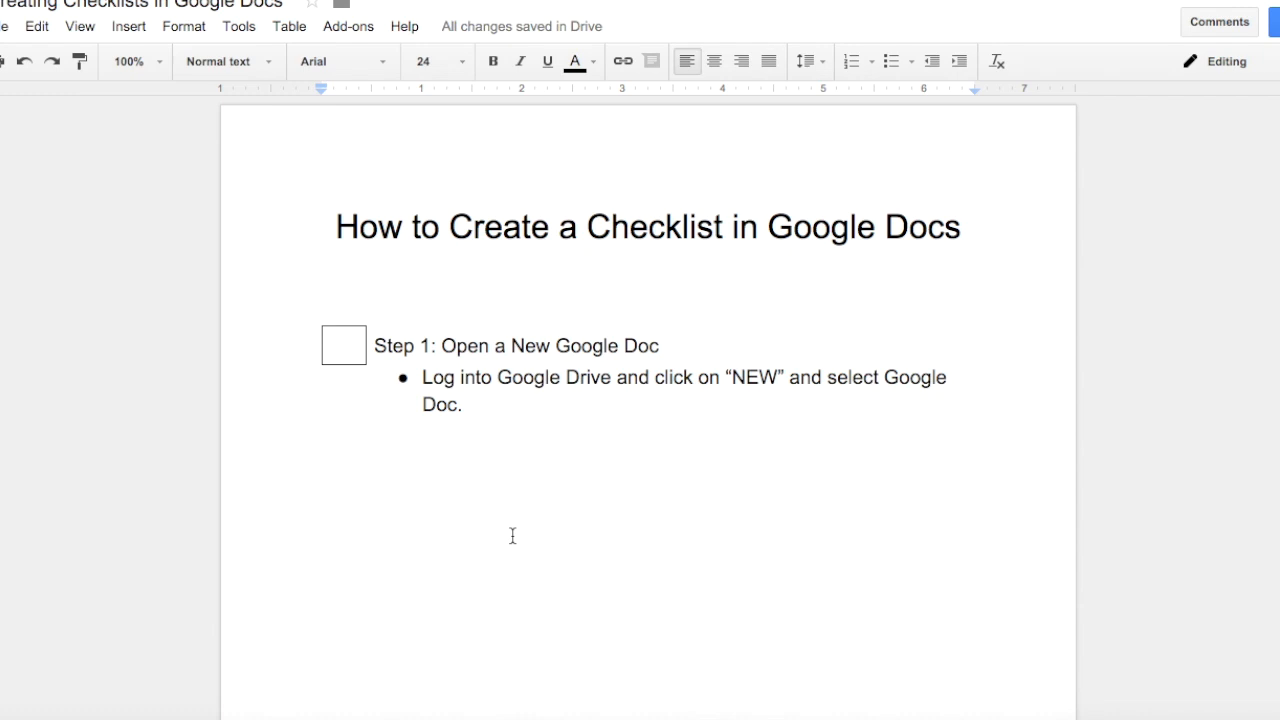
pyautogui.click(486, 347)
pyautogui.rightClick(485, 348)
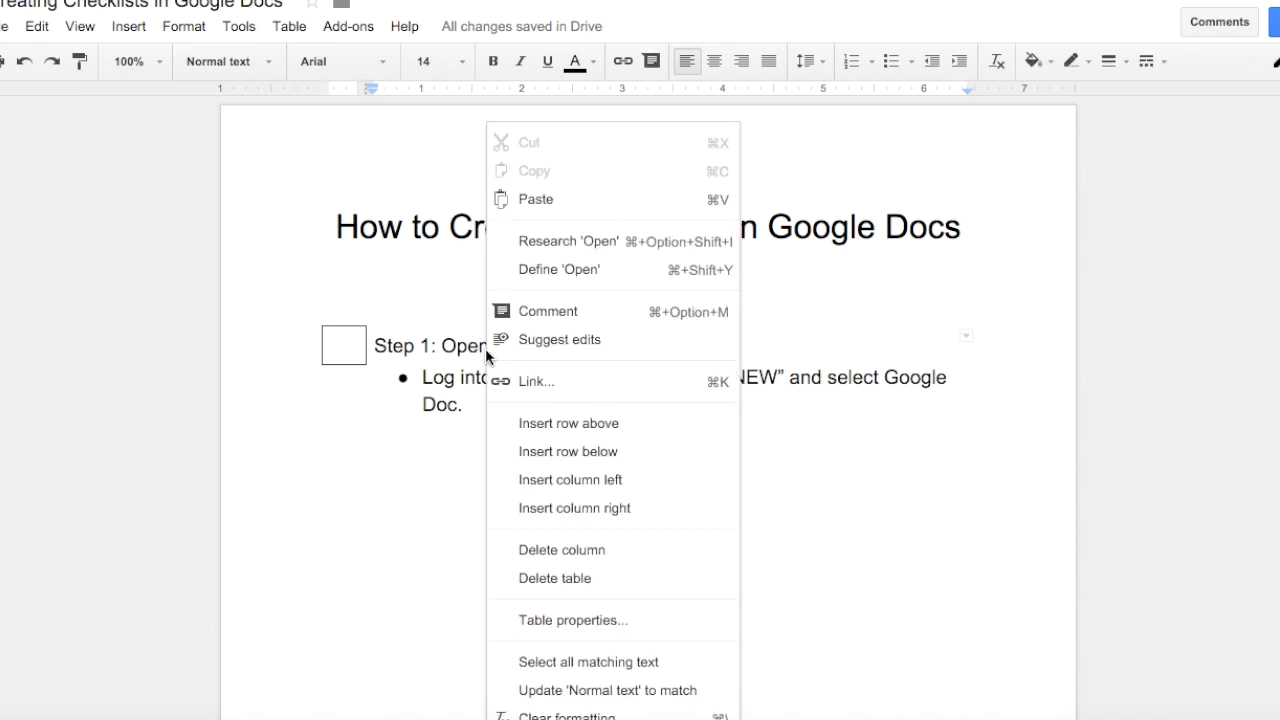
pyautogui.click(429, 345)
# Step: Copy the Step 1 checkbox row and paste it below the bulleted instruction
pyautogui.moveTo(491, 346); pyautogui.dragTo(337, 340)
pyautogui.hotkey('ctrl', 'c')
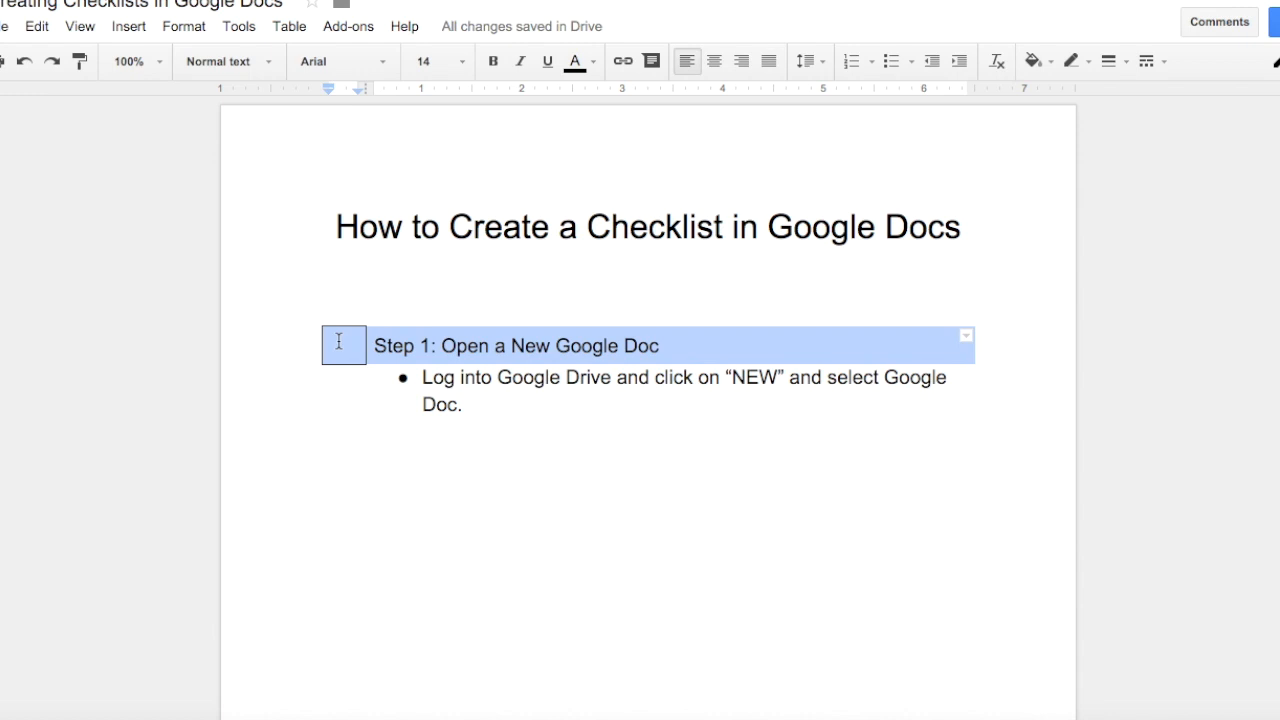
pyautogui.click(354, 434)
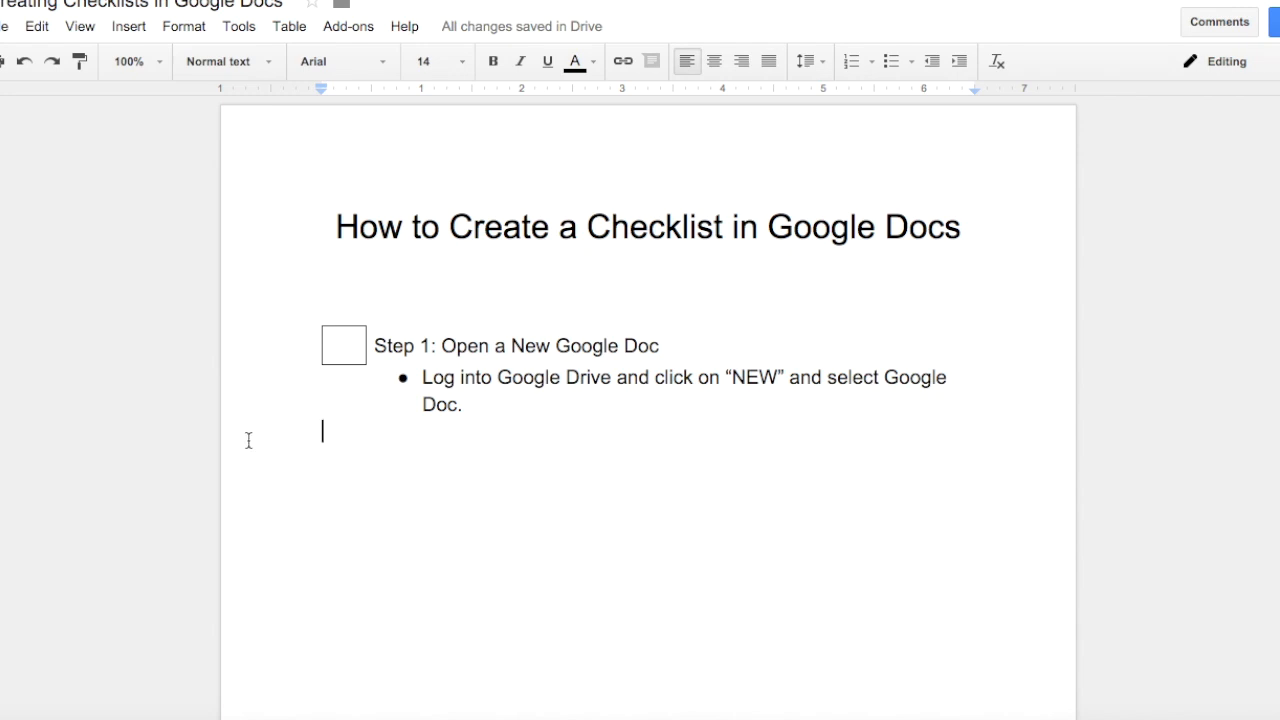
pyautogui.hotkey('ctrl', 'v')
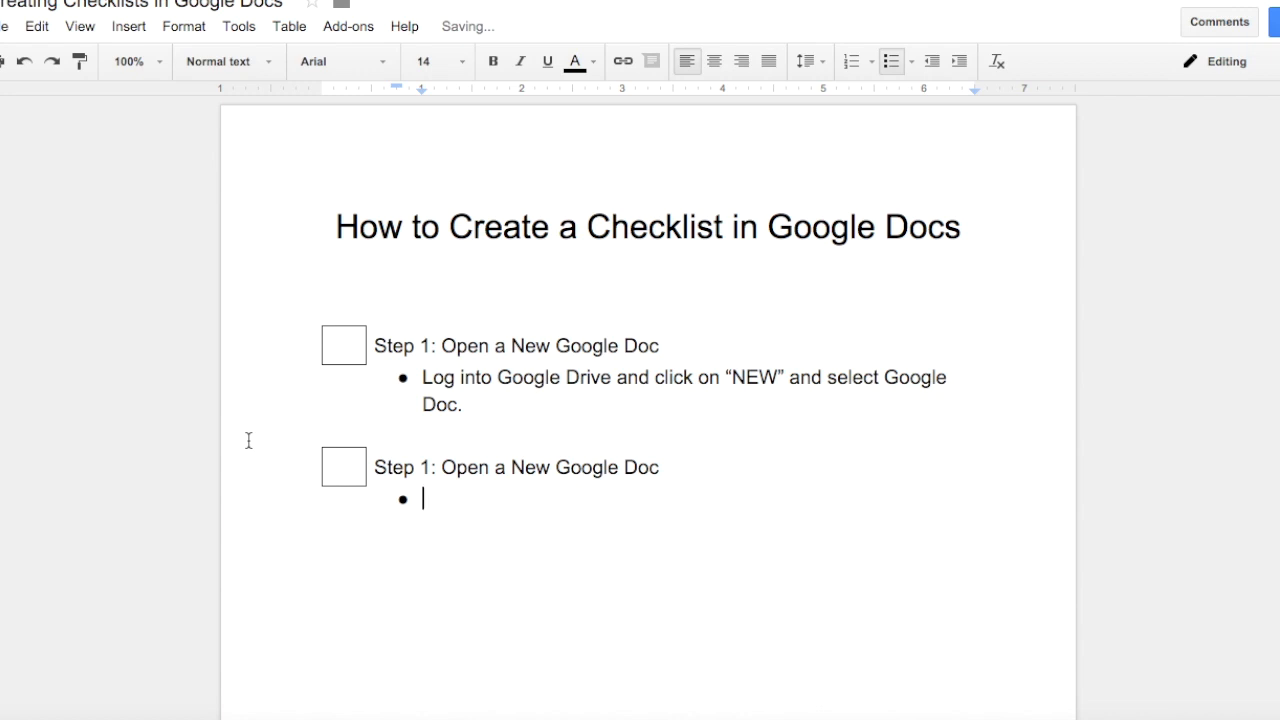
# Step: Change the pasted row's text to "Step 2: Title the Document"
pyautogui.click(427, 464)
pyautogui.press('BackSpace')
pyautogui.write('2')
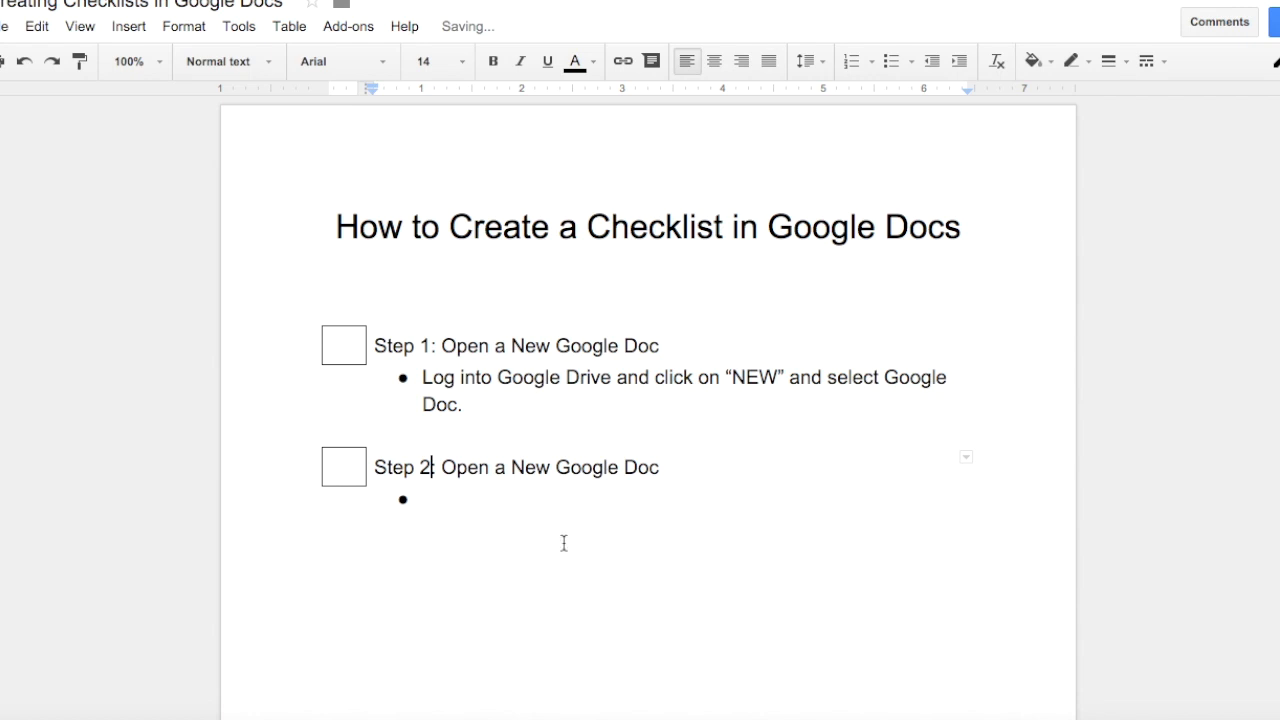
pyautogui.moveTo(660, 467); pyautogui.dragTo(441, 466)
pyautogui.write('Title the Docu')
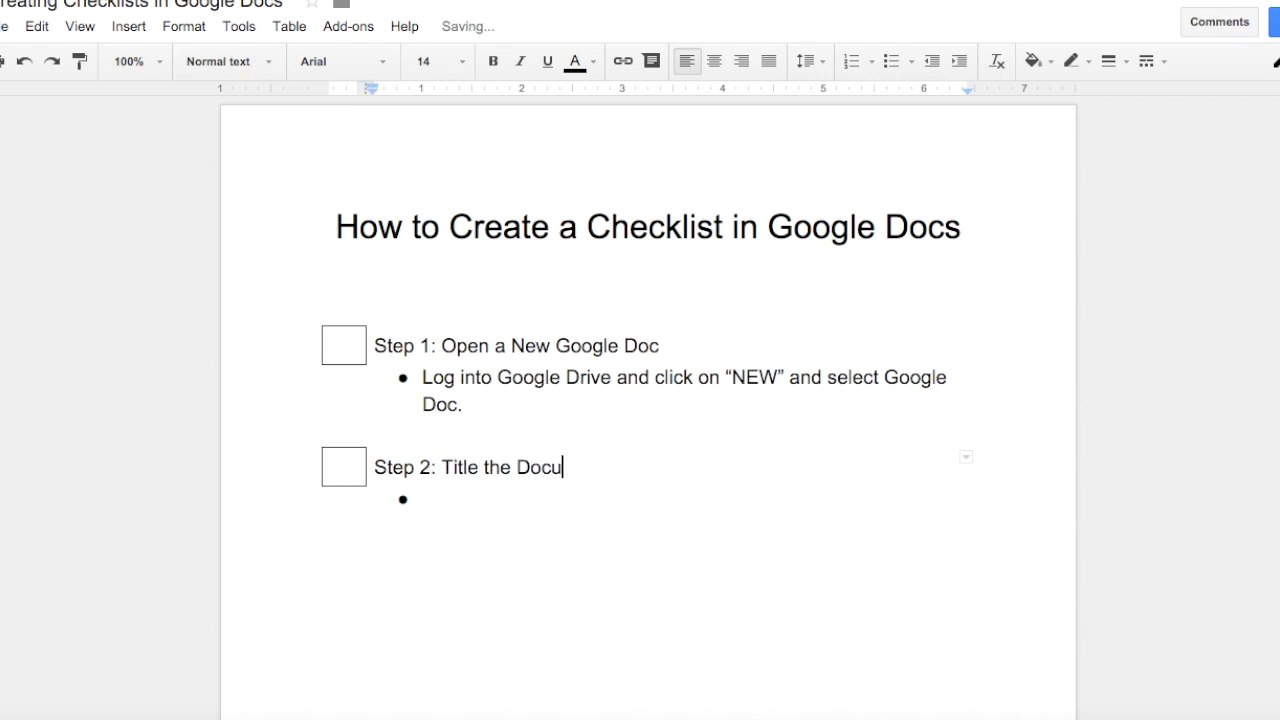
pyautogui.write('ment ')
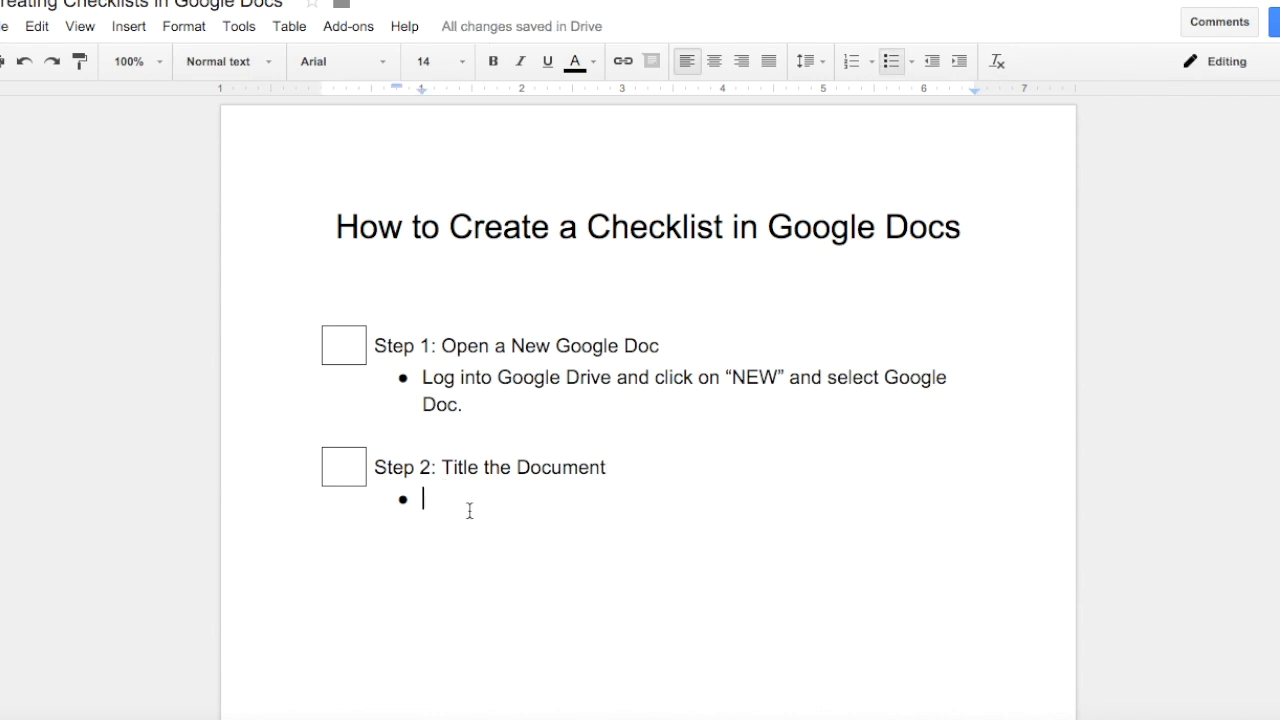
# Step: Fill in the bullet under Step 2 with "Make sure to use proper uppercase and lowercase text."
pyautogui.write('Make')
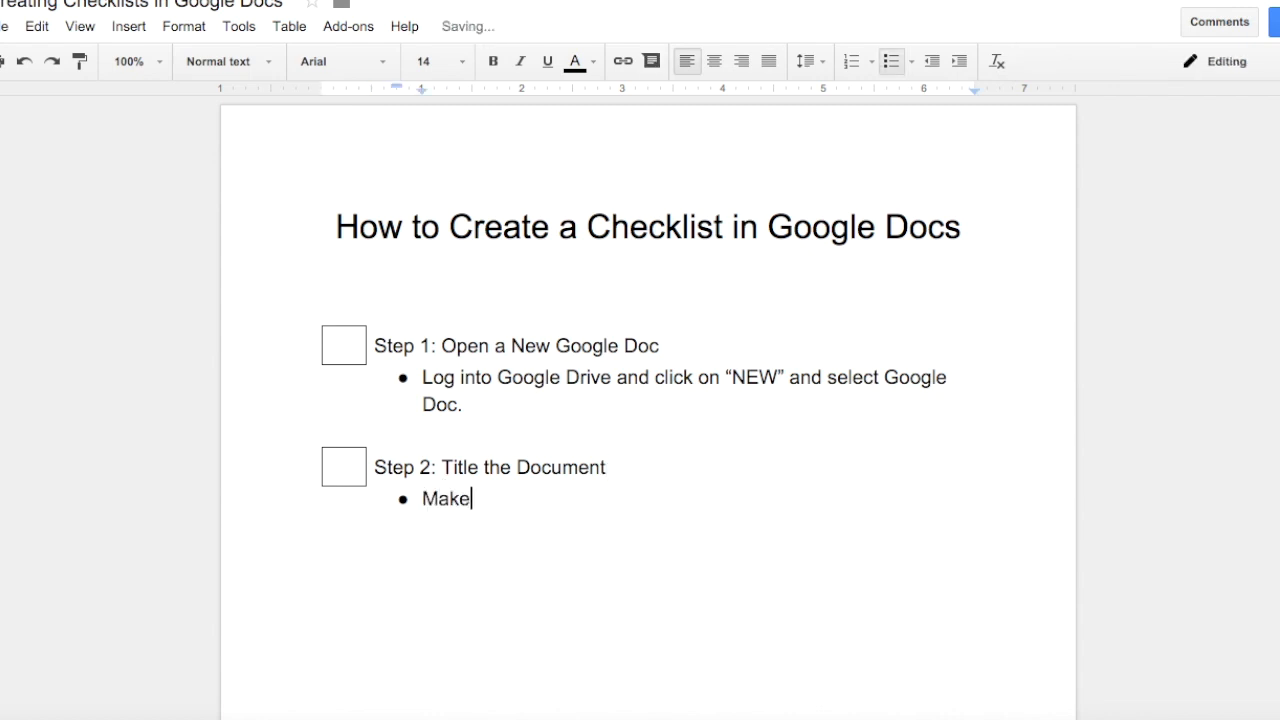
pyautogui.write(' sure to use pr')
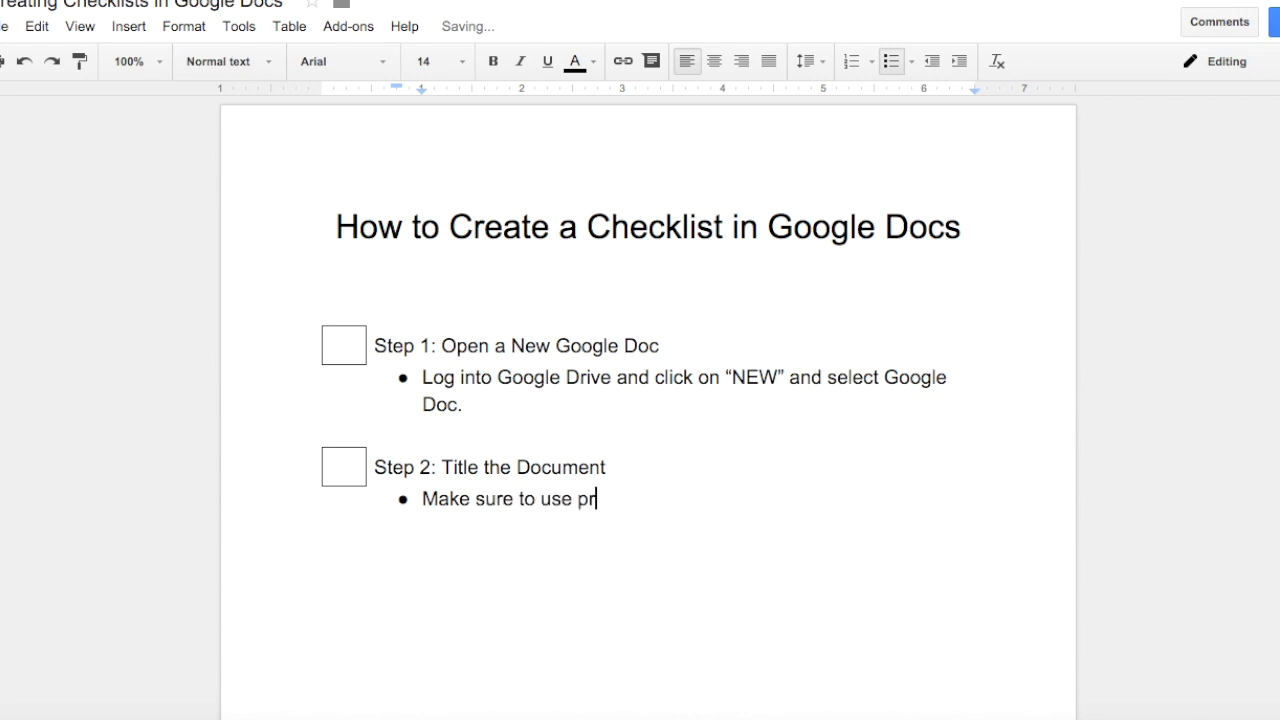
pyautogui.write('oper uppercase and low')
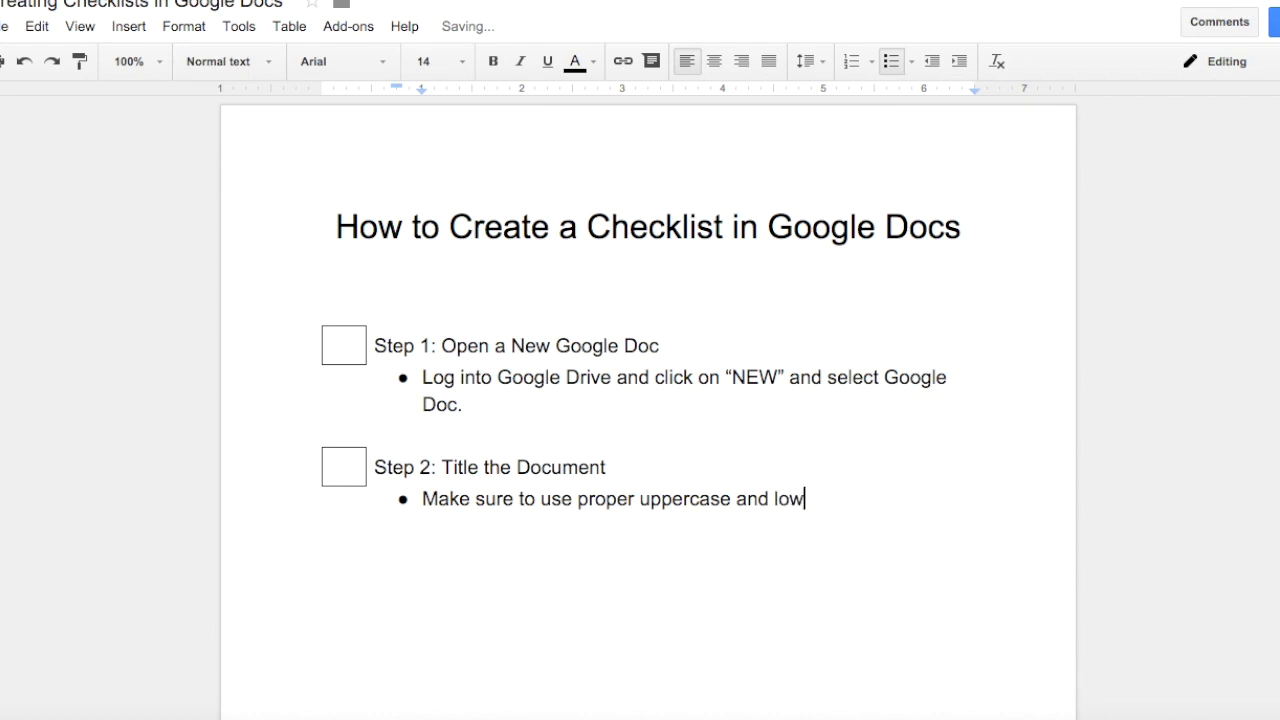
pyautogui.write('ercase text.')
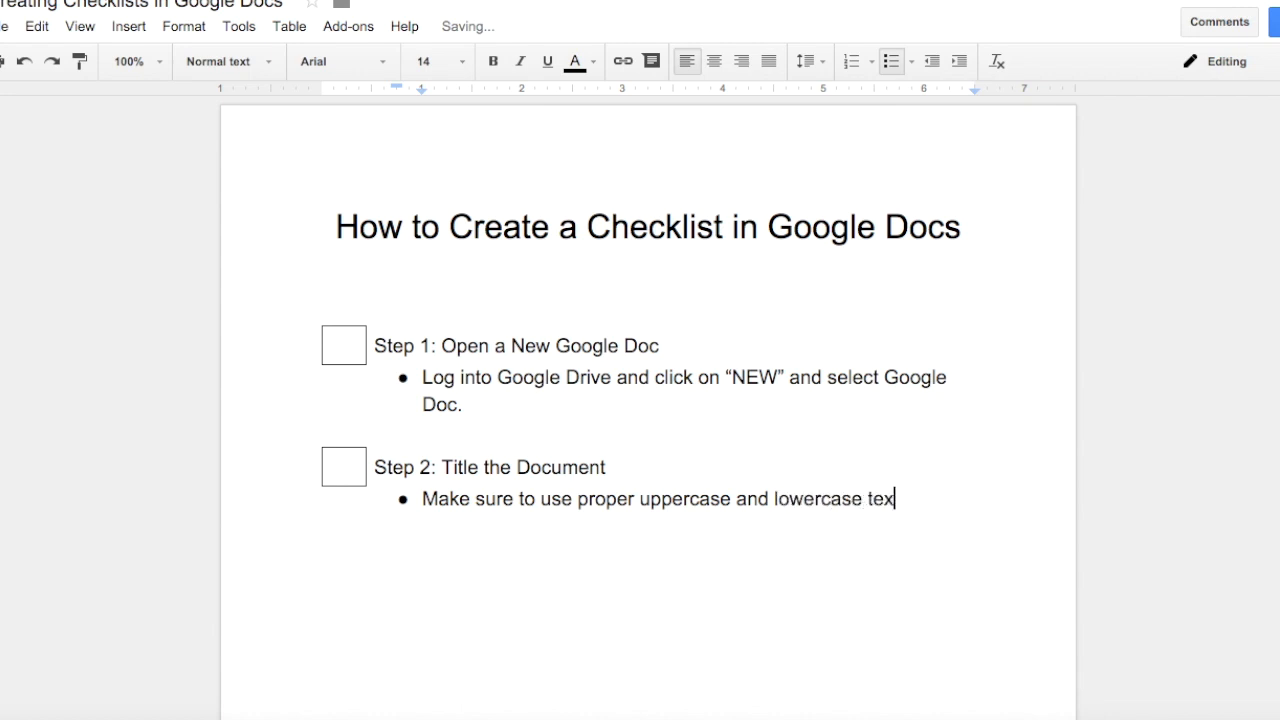